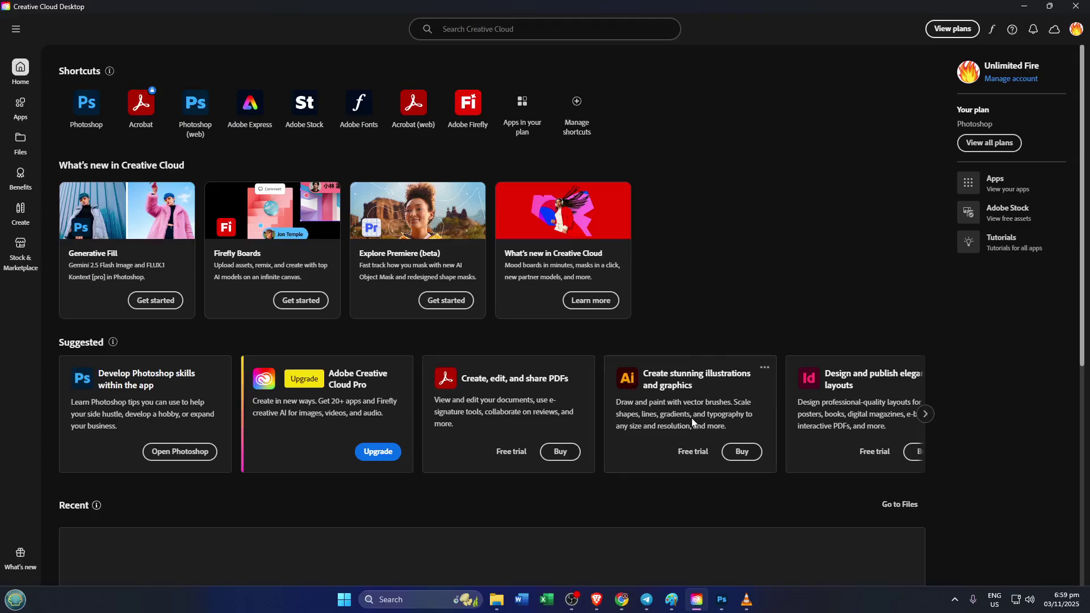
Switch to Photoshop, show the toolbox in two columns and activate the Gradient Tool.
{"action": "left_click", "coordinate": [721, 600]}
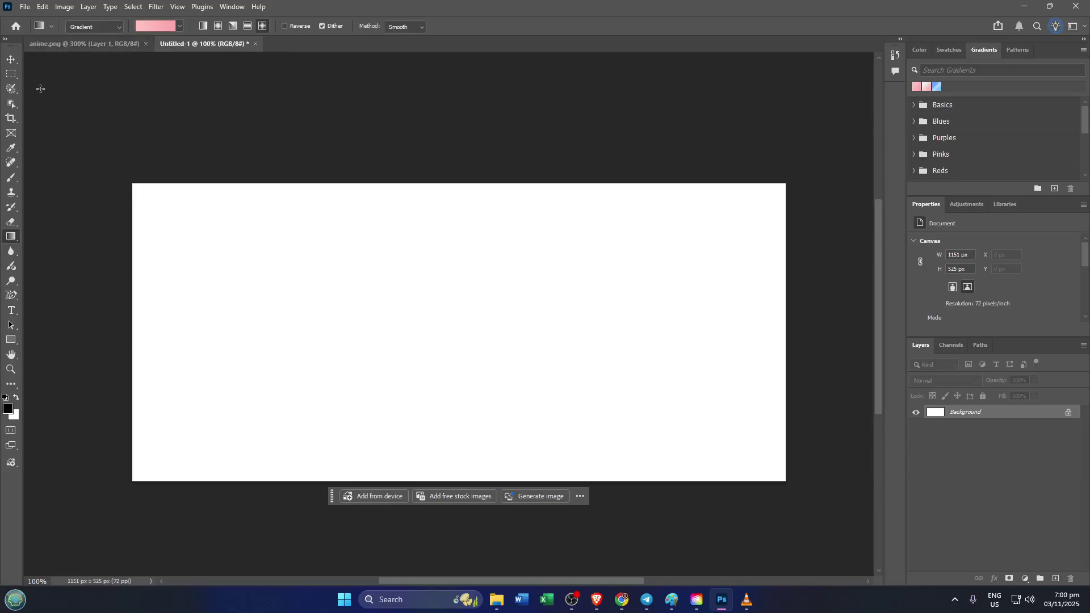
{"action": "left_click", "coordinate": [5, 39]}
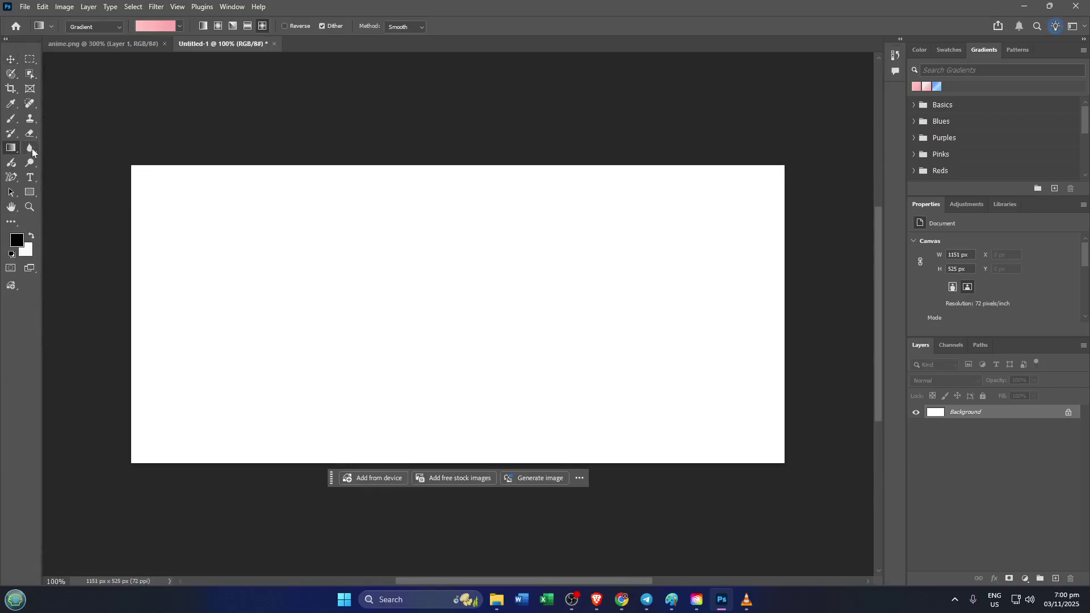
{"action": "right_click", "coordinate": [12, 150]}
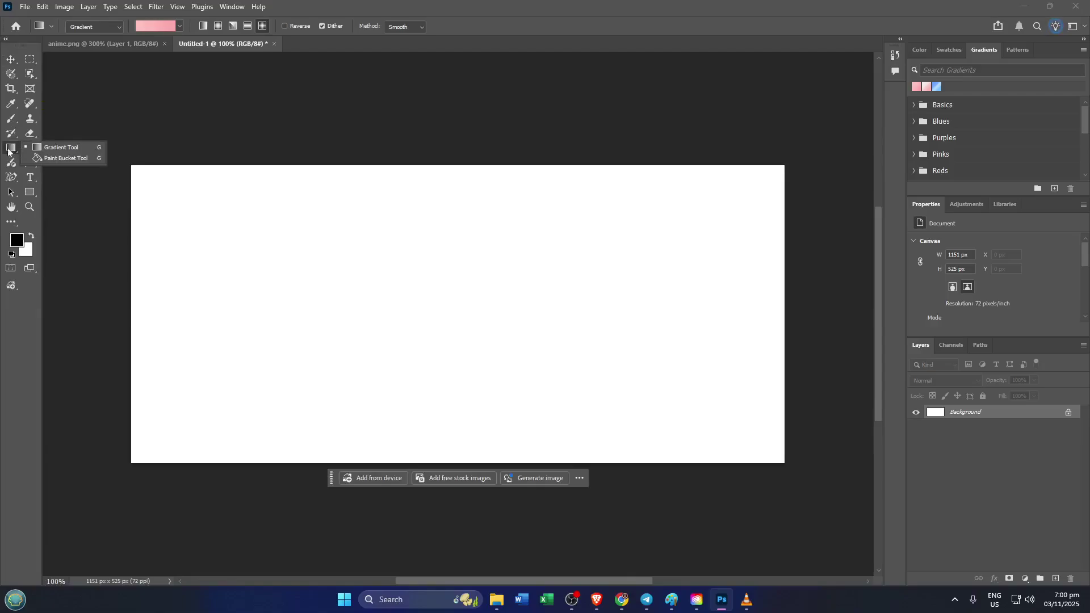
{"action": "left_click", "coordinate": [62, 147]}
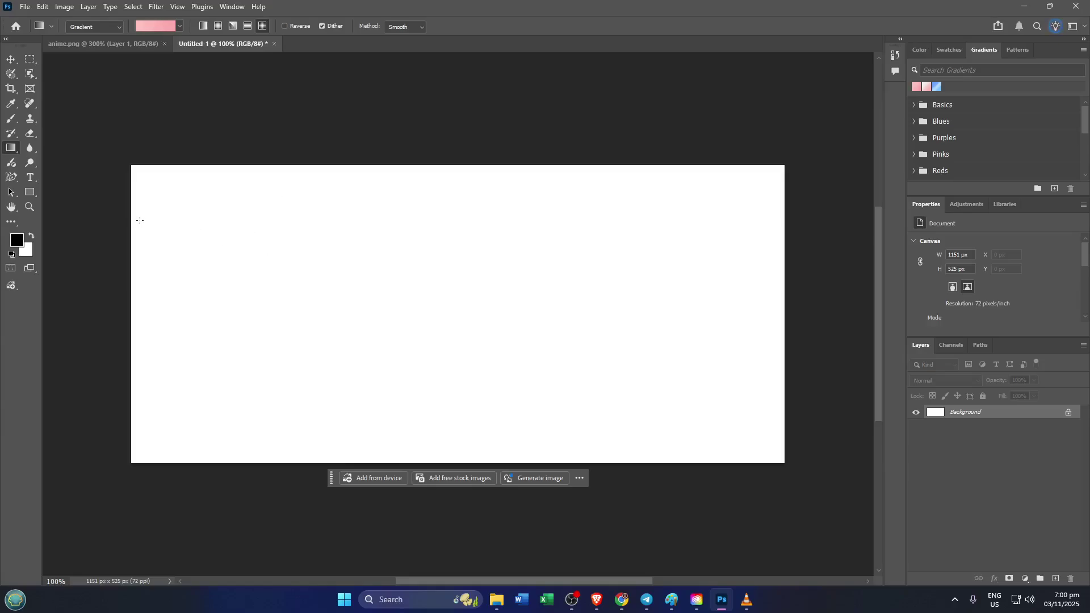
Add a pink gradient fill starting near the canvas's left edge, make it Linear and stretch its end point to about 159% scale.
{"action": "left_click_drag", "start_coordinate": [140, 220], "coordinate": [154, 256]}
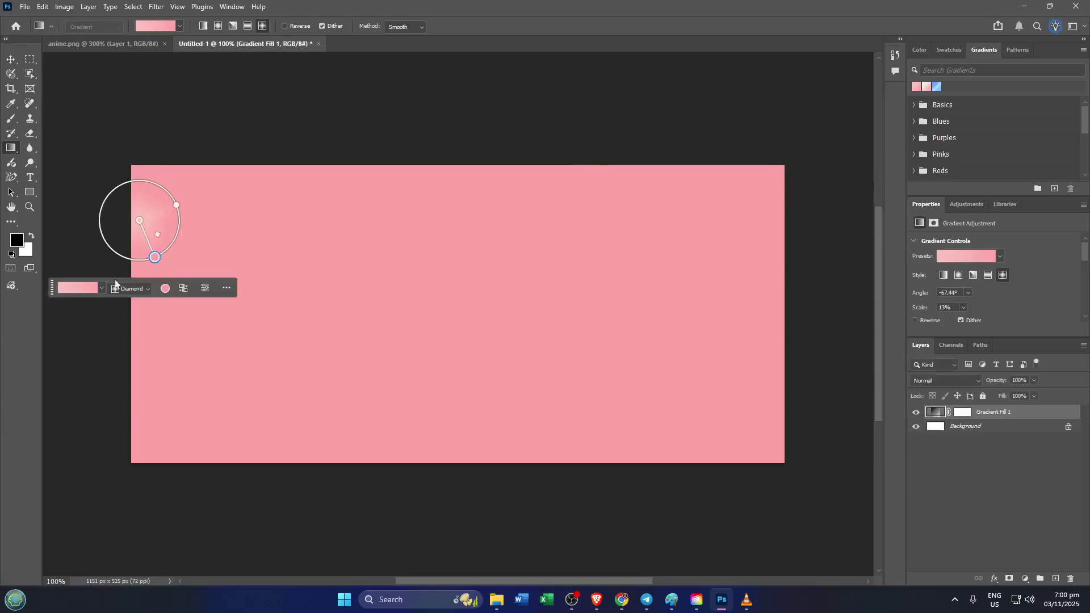
{"action": "left_click", "coordinate": [138, 288]}
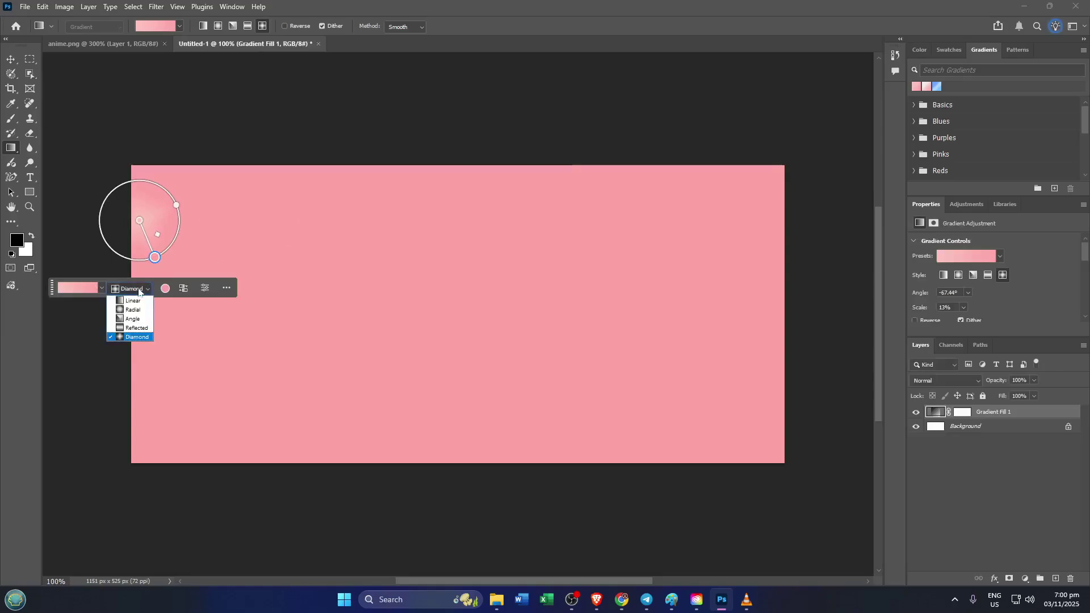
{"action": "left_click", "coordinate": [130, 305]}
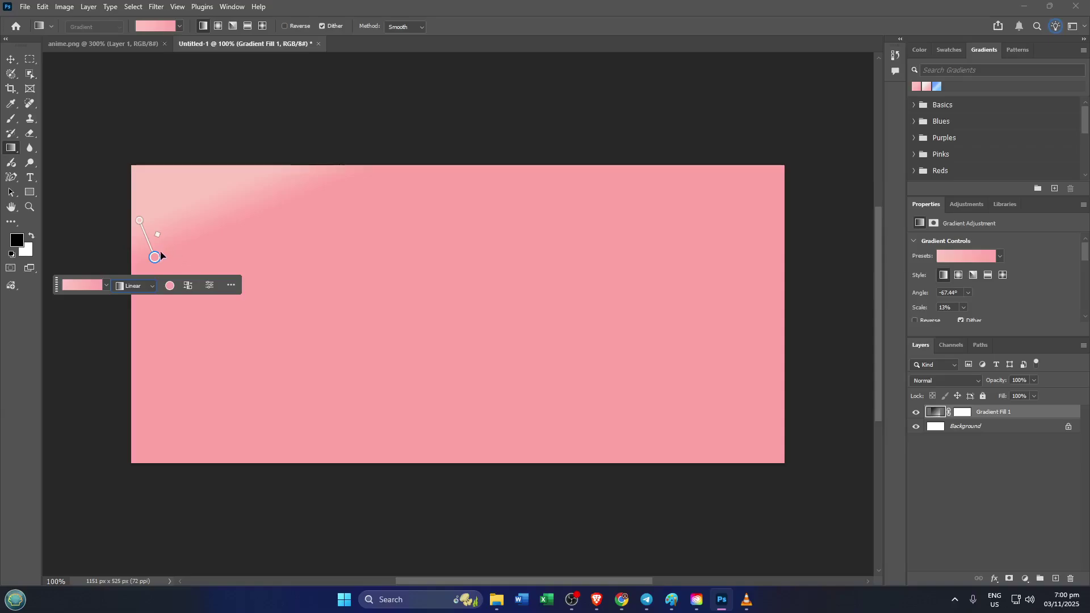
{"action": "left_click_drag", "start_coordinate": [157, 255], "coordinate": [613, 255]}
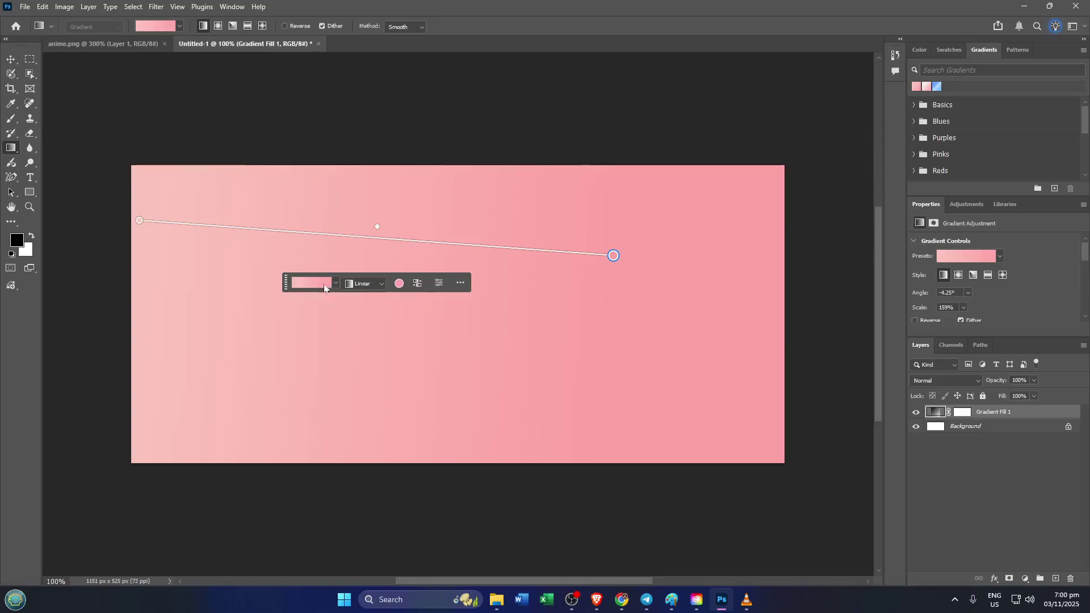
Recolor the gradient's end stop to dark red with RGB 197, 42, 42.
{"action": "left_click", "coordinate": [399, 289]}
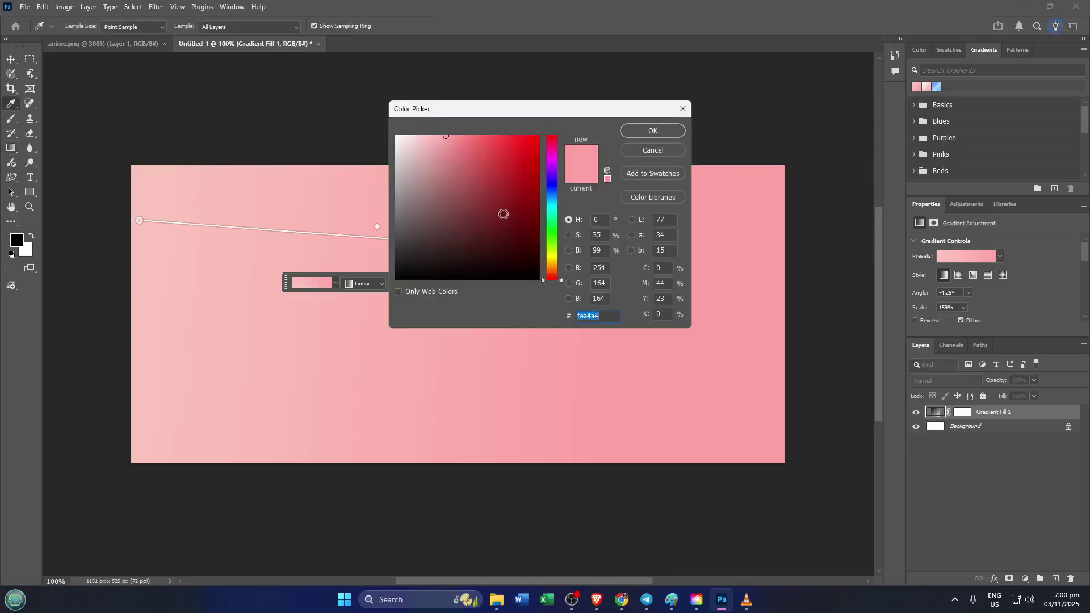
{"action": "left_click", "coordinate": [508, 164]}
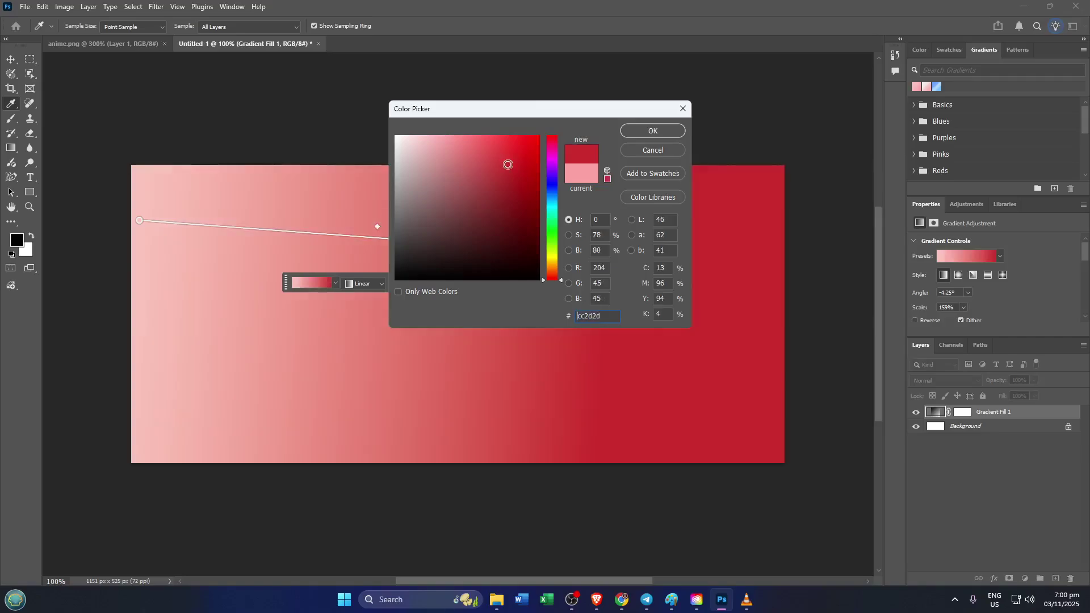
{"action": "mouse_move", "coordinate": [507, 165]}
{"action": "left_mouse_down"}
{"action": "mouse_move", "coordinate": [475, 179]}
{"action": "mouse_move", "coordinate": [487, 188]}
{"action": "mouse_move", "coordinate": [453, 198]}
{"action": "left_mouse_up"}
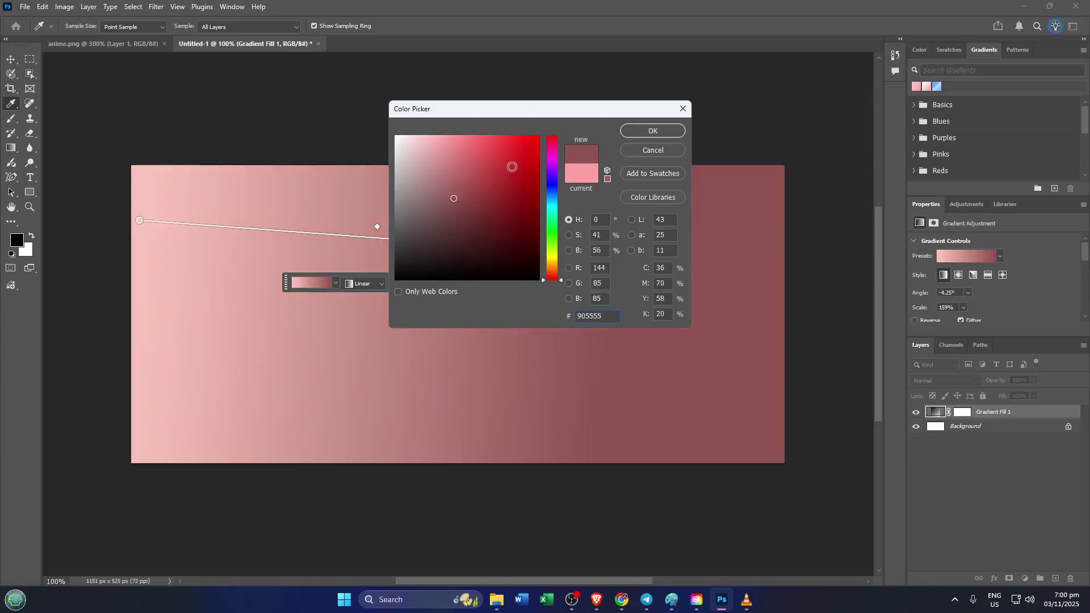
{"action": "left_click", "coordinate": [508, 168]}
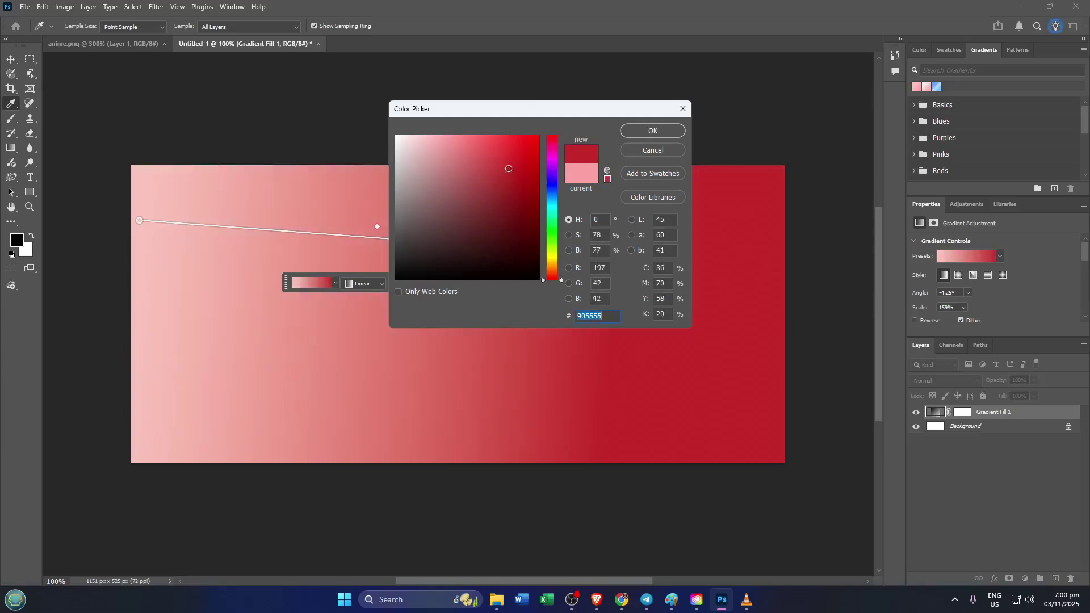
{"action": "left_click", "coordinate": [638, 131]}
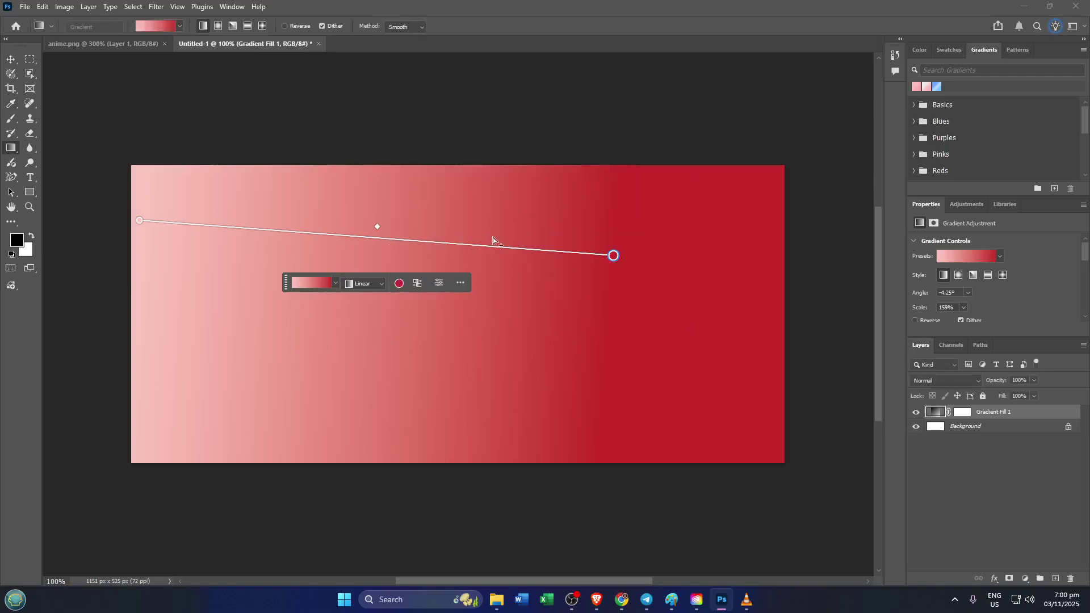
Shift the whole gradient slightly down and to the right and change its style to Reflected.
{"action": "left_click_drag", "start_coordinate": [457, 245], "coordinate": [478, 272]}
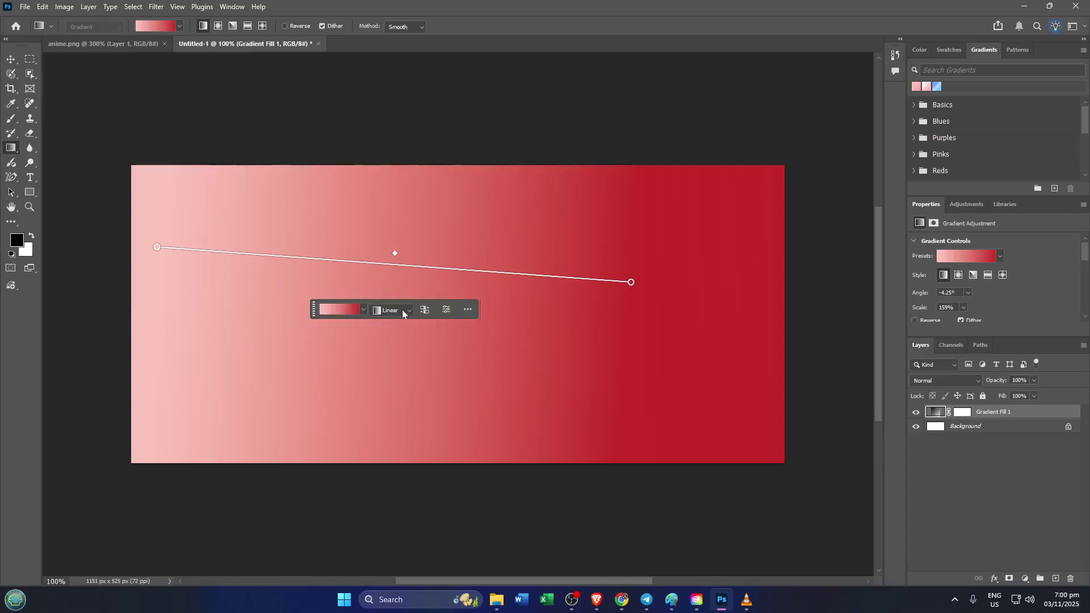
{"action": "left_click", "coordinate": [401, 310]}
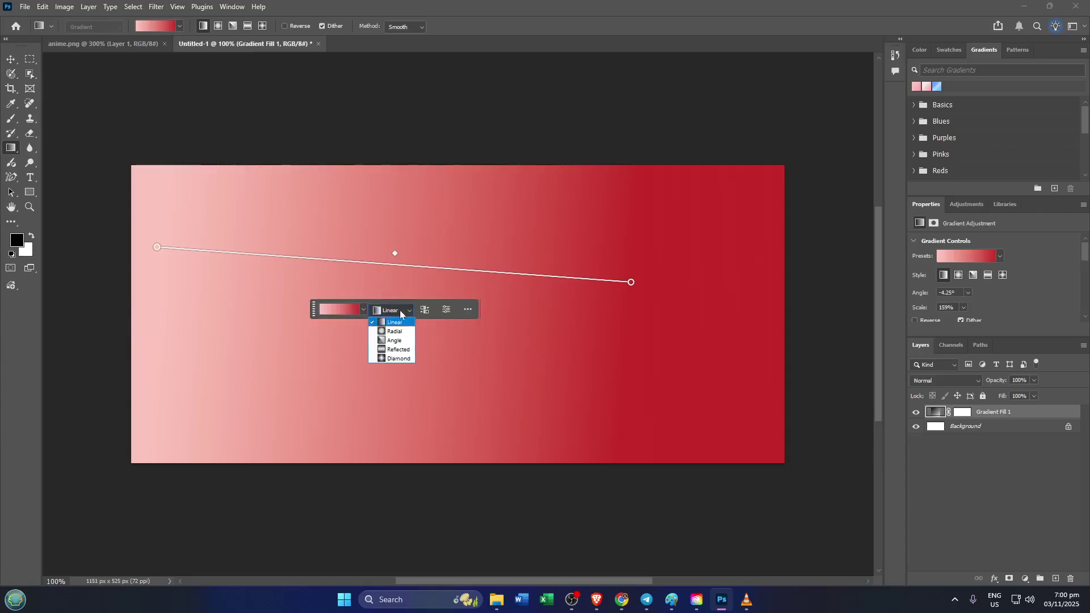
{"action": "left_click", "coordinate": [400, 350]}
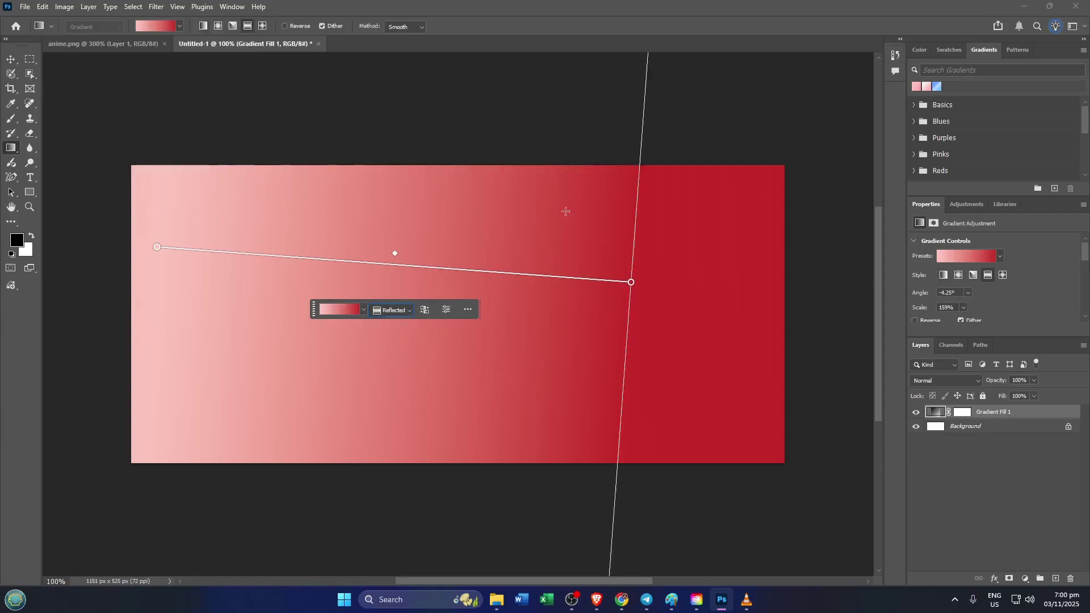
Redraw the reflected gradient as a slanted band through the canvas, ending at an angle of about 24° and 20% scale.
{"action": "left_click_drag", "start_coordinate": [526, 194], "coordinate": [510, 233]}
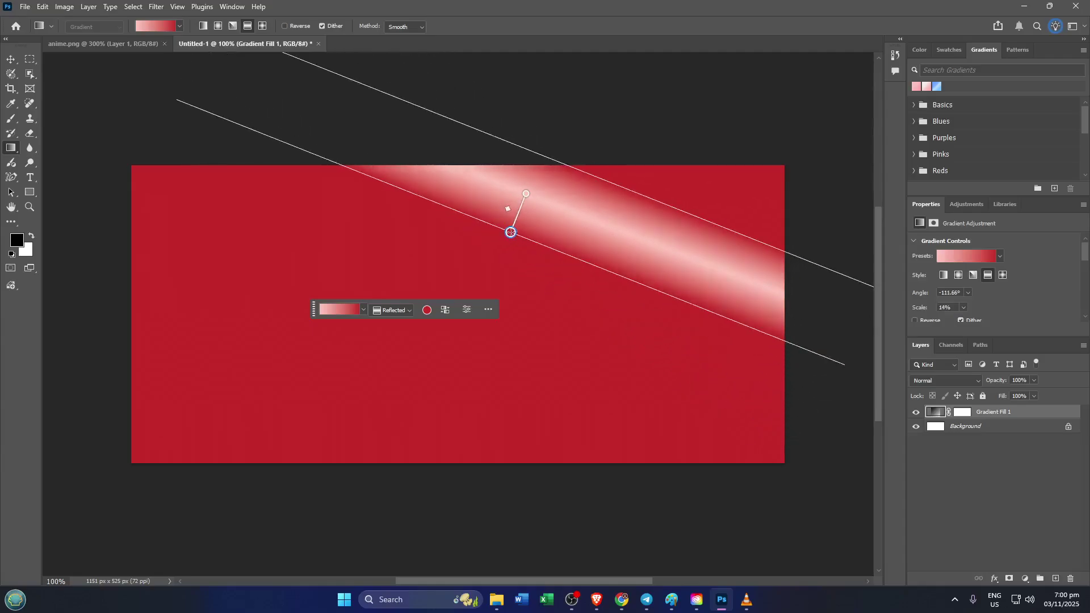
{"action": "left_click", "coordinate": [268, 320]}
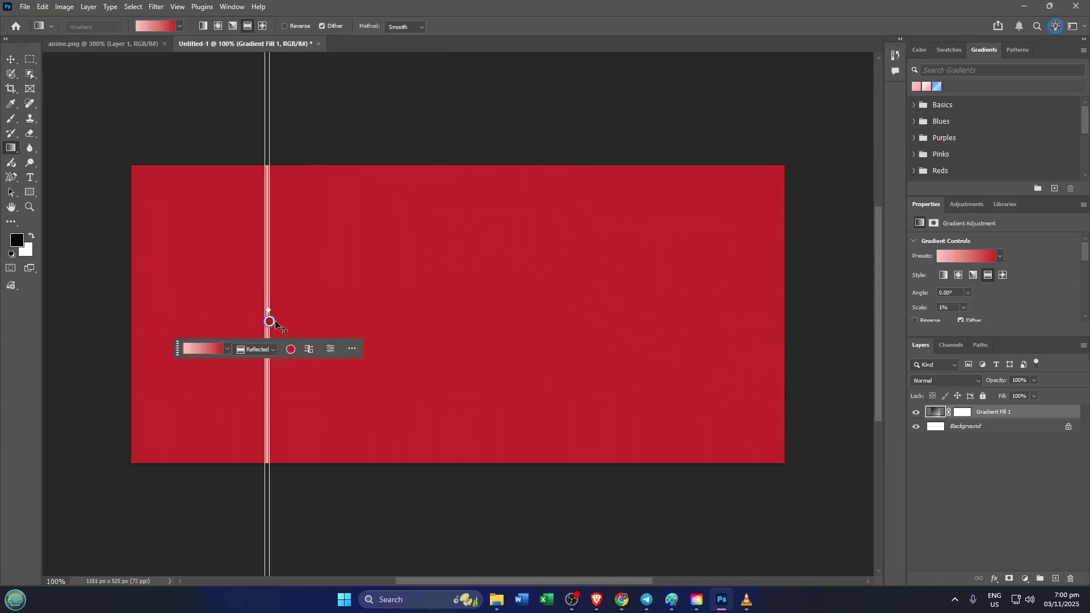
{"action": "left_click_drag", "start_coordinate": [403, 302], "coordinate": [458, 277]}
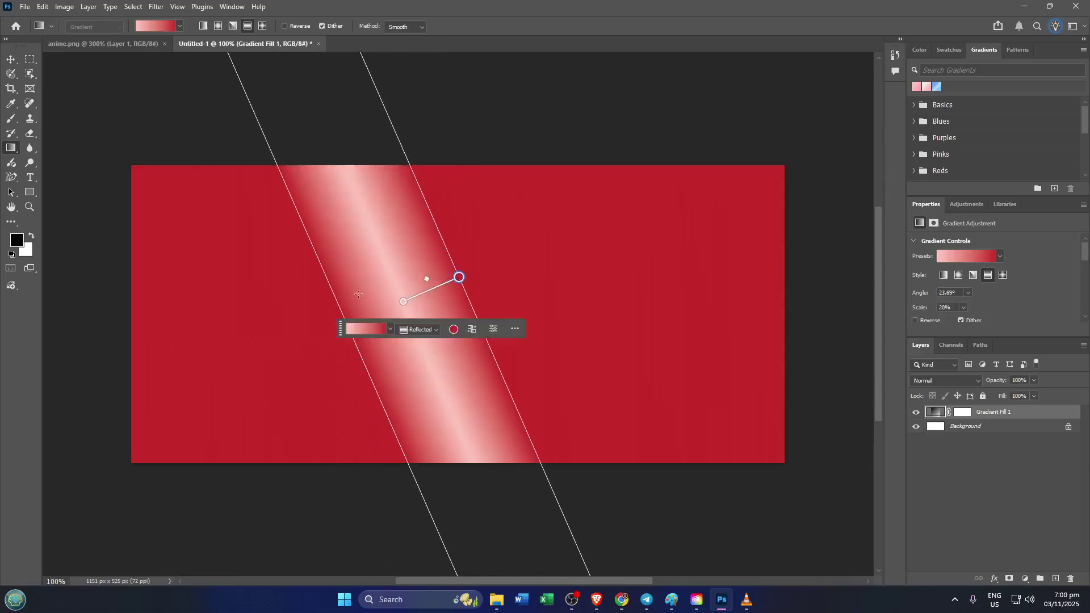
Change the gradient style to Linear and move the gradient to the canvas's lower-left corner.
{"action": "left_click", "coordinate": [412, 331]}
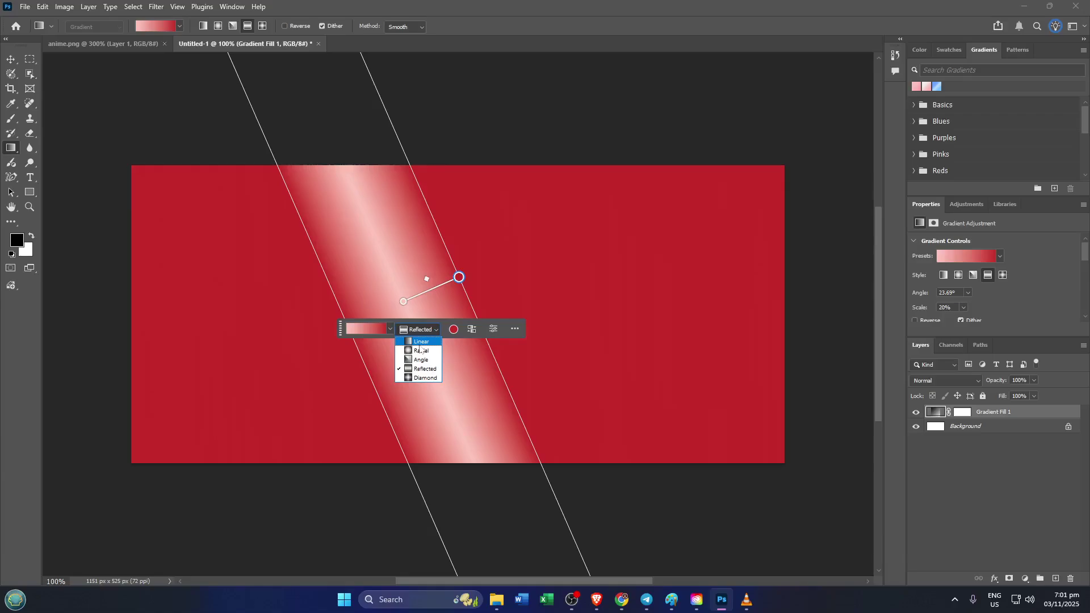
{"action": "left_click", "coordinate": [420, 344]}
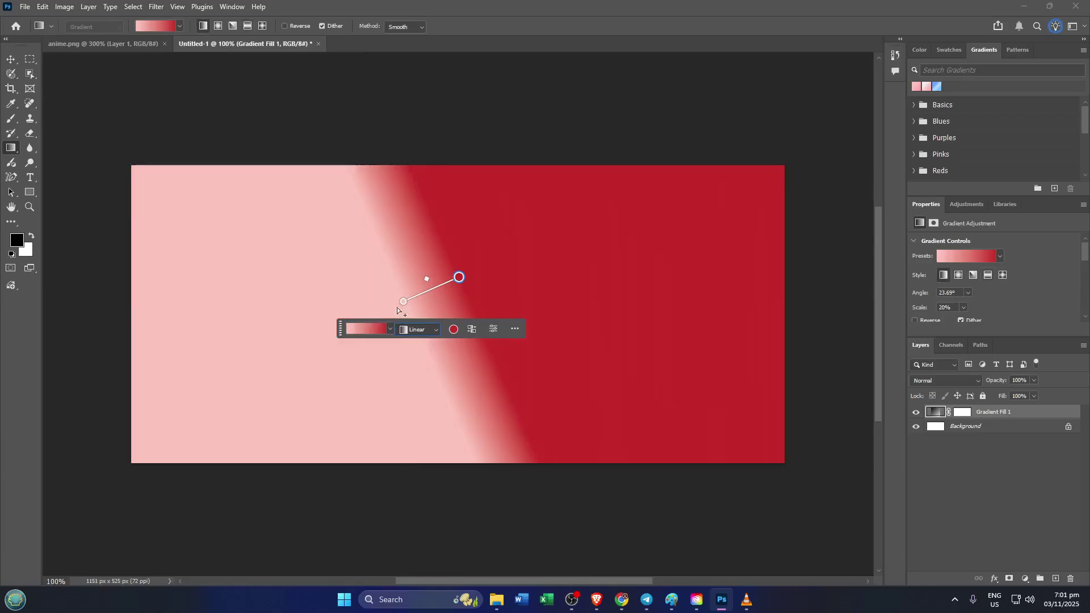
{"action": "left_click_drag", "start_coordinate": [416, 294], "coordinate": [158, 421]}
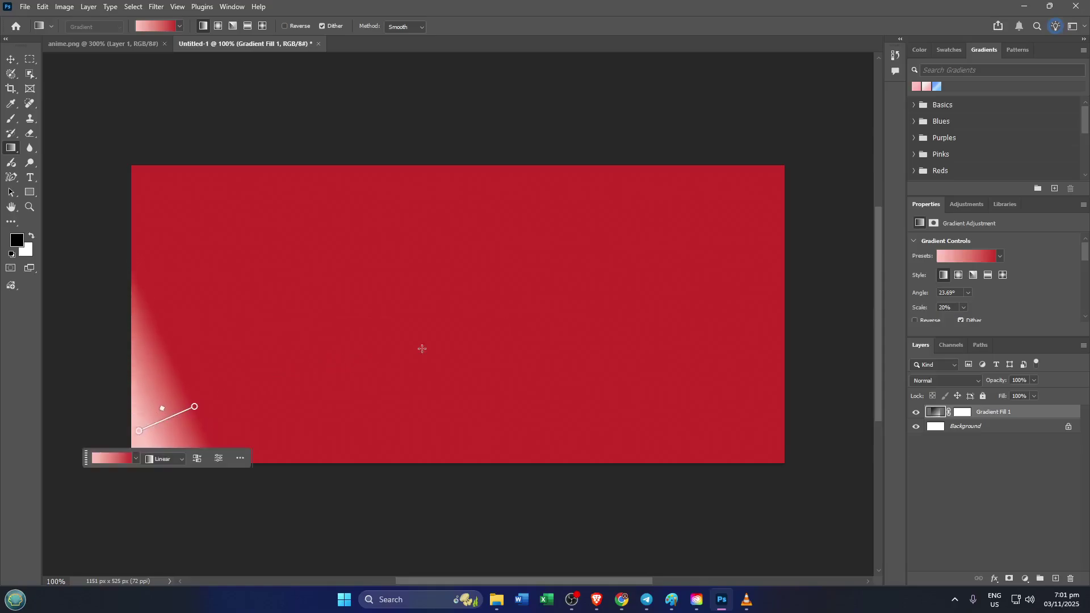
Try the bright blue preset and the violet-to-mint preset from the Blues group on the gradient fill.
{"action": "left_click", "coordinate": [979, 109]}
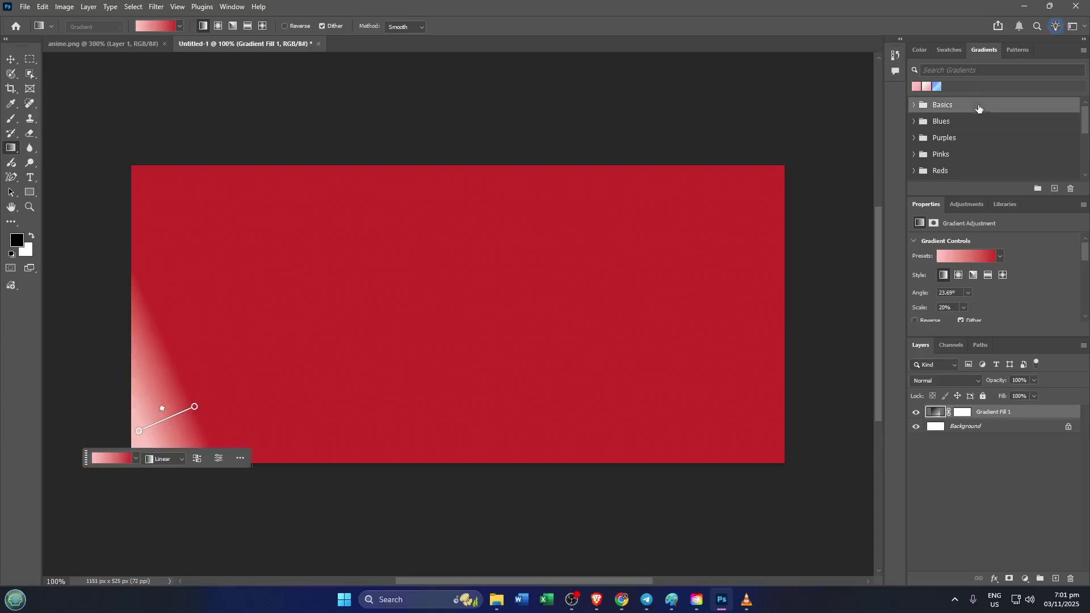
{"action": "left_click", "coordinate": [951, 122]}
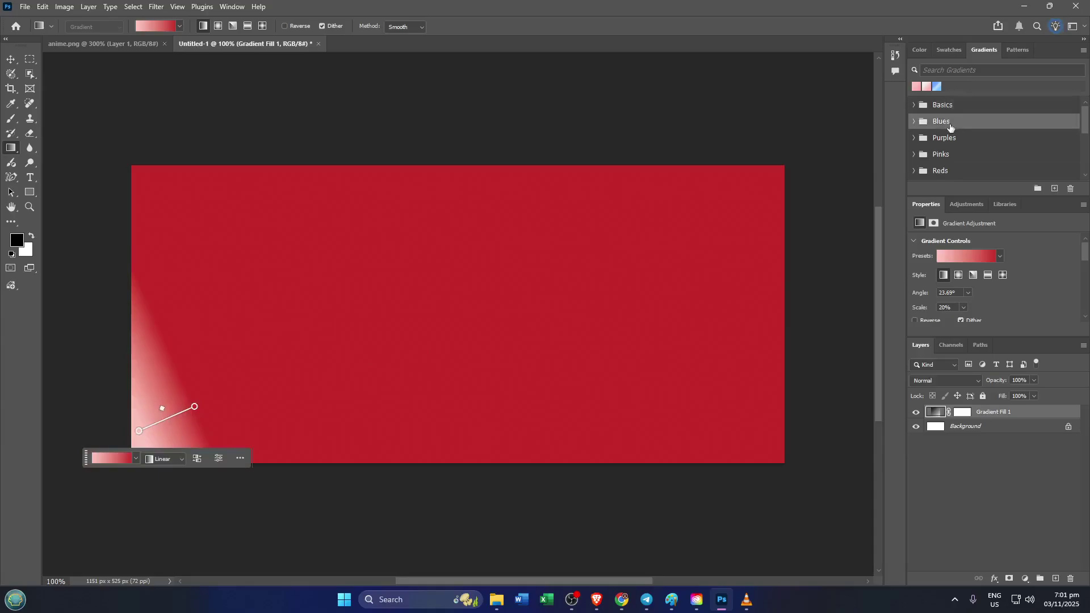
{"action": "left_click", "coordinate": [914, 121]}
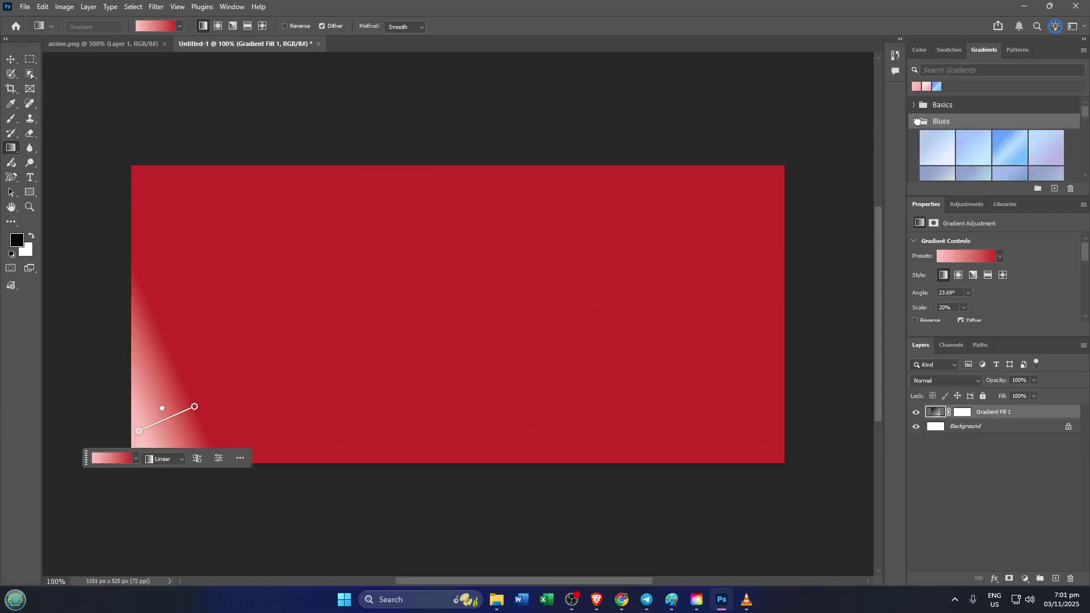
{"action": "left_click", "coordinate": [1000, 154]}
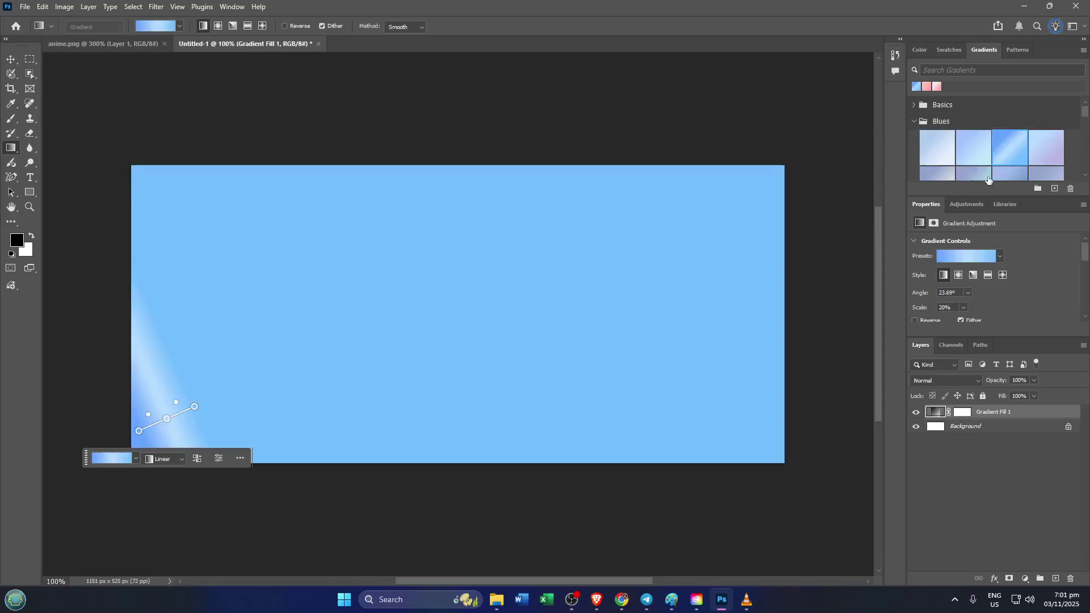
{"action": "left_click", "coordinate": [985, 177]}
{"action": "scroll", "coordinate": [988, 165], "scroll_direction": "down", "scroll_amount": 1}
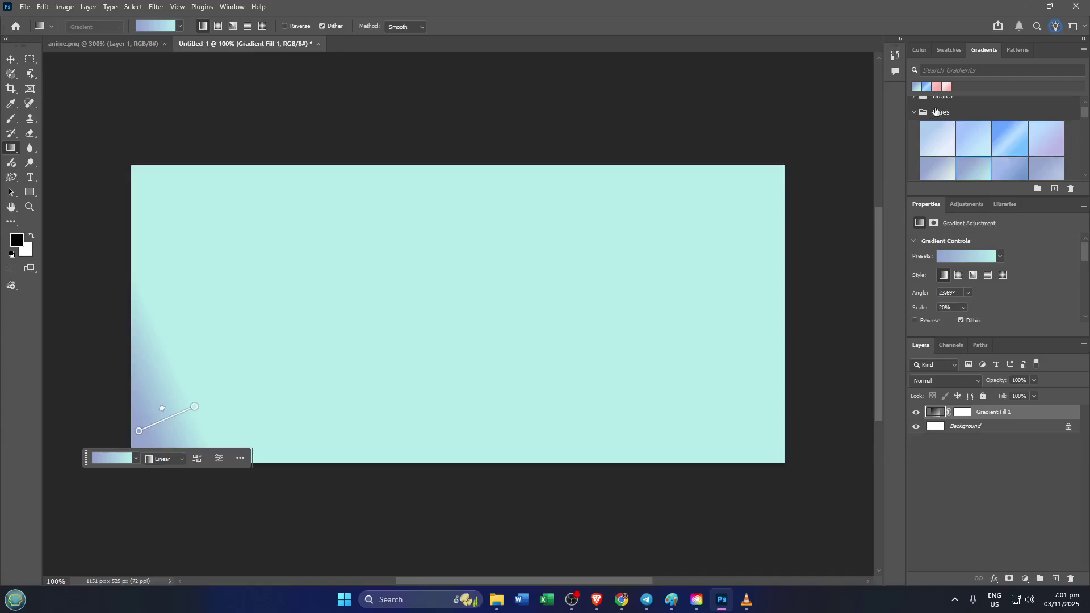
{"action": "left_click", "coordinate": [915, 113]}
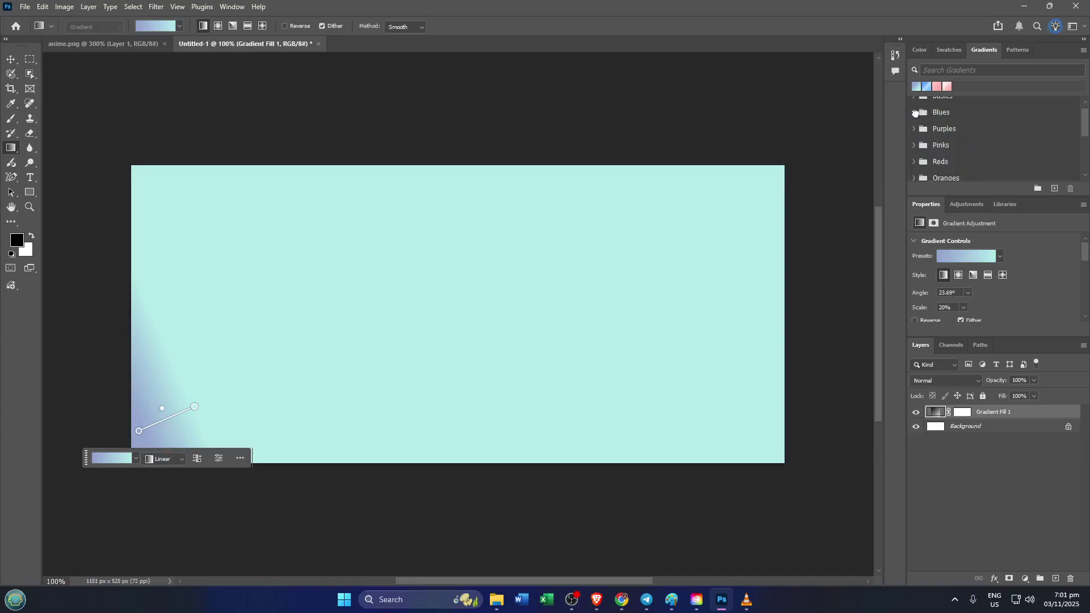
From the Pinks group, try the white-to-pink preset and apply the peach-to-purple preset to the gradient fill.
{"action": "left_click", "coordinate": [915, 147]}
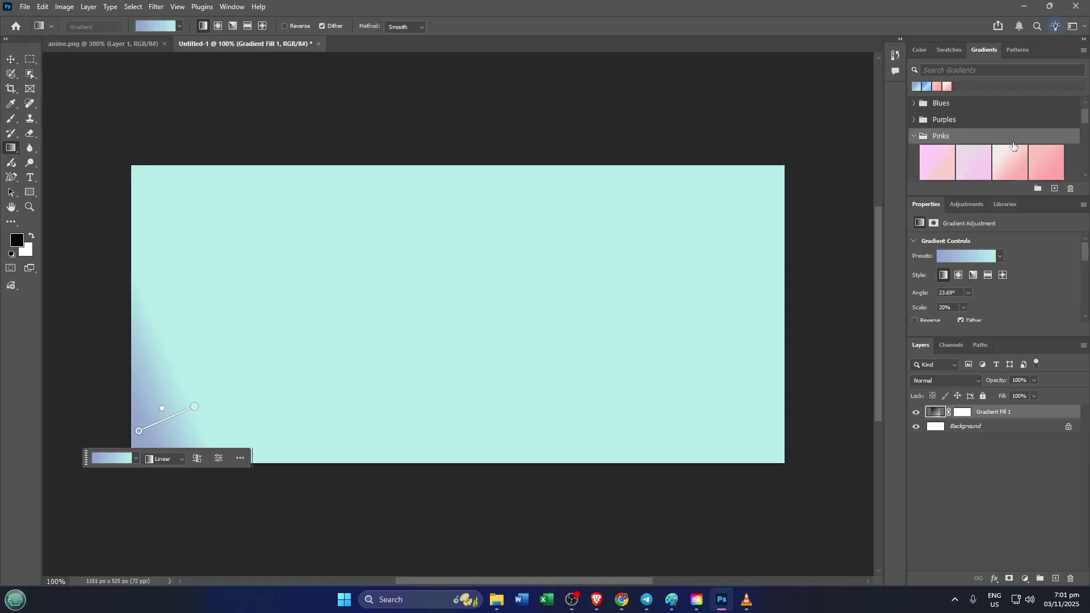
{"action": "left_click", "coordinate": [1011, 165]}
{"action": "scroll", "coordinate": [1012, 165], "scroll_direction": "down", "scroll_amount": 1}
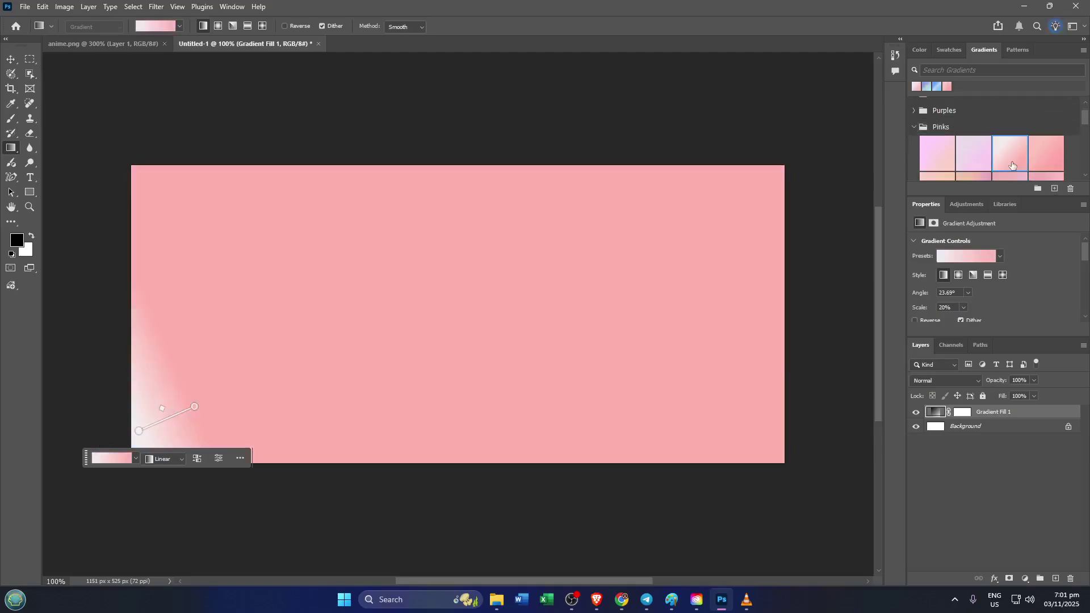
{"action": "scroll", "coordinate": [1012, 165], "scroll_direction": "down", "scroll_amount": 2}
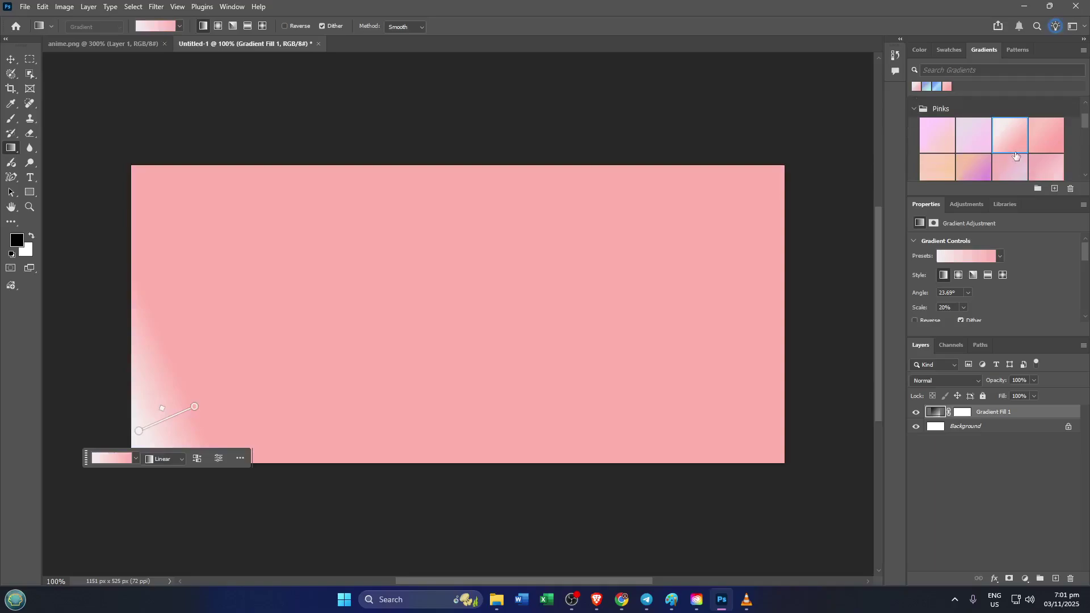
{"action": "left_click", "coordinate": [975, 165]}
{"action": "scroll", "coordinate": [996, 164], "scroll_direction": "down", "scroll_amount": 1}
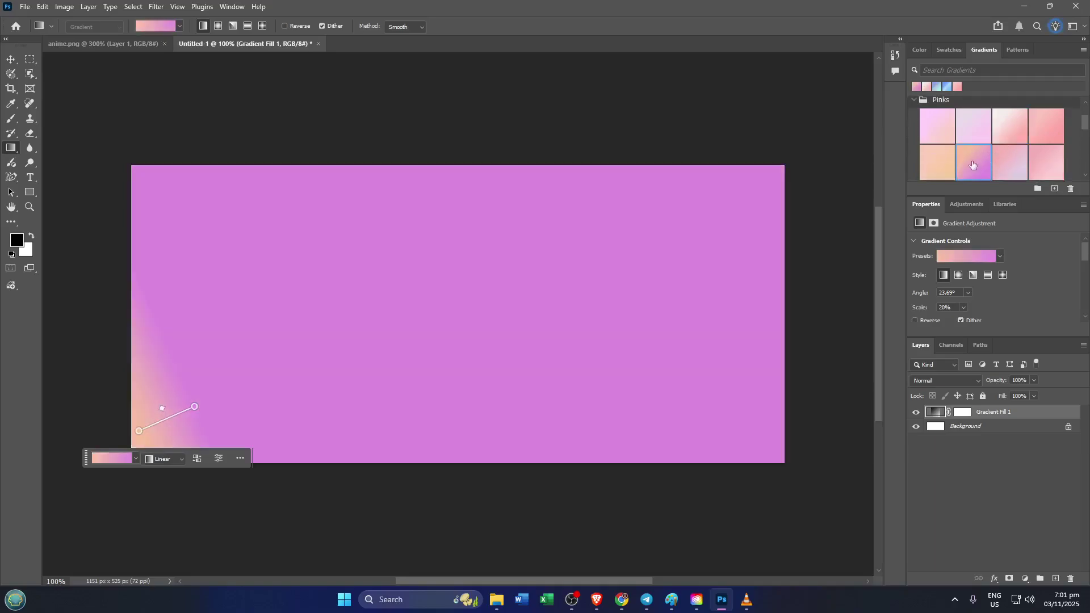
Browse the remaining gradient presets in the Pinks group.
{"action": "scroll", "coordinate": [972, 165], "scroll_direction": "down", "scroll_amount": 2}
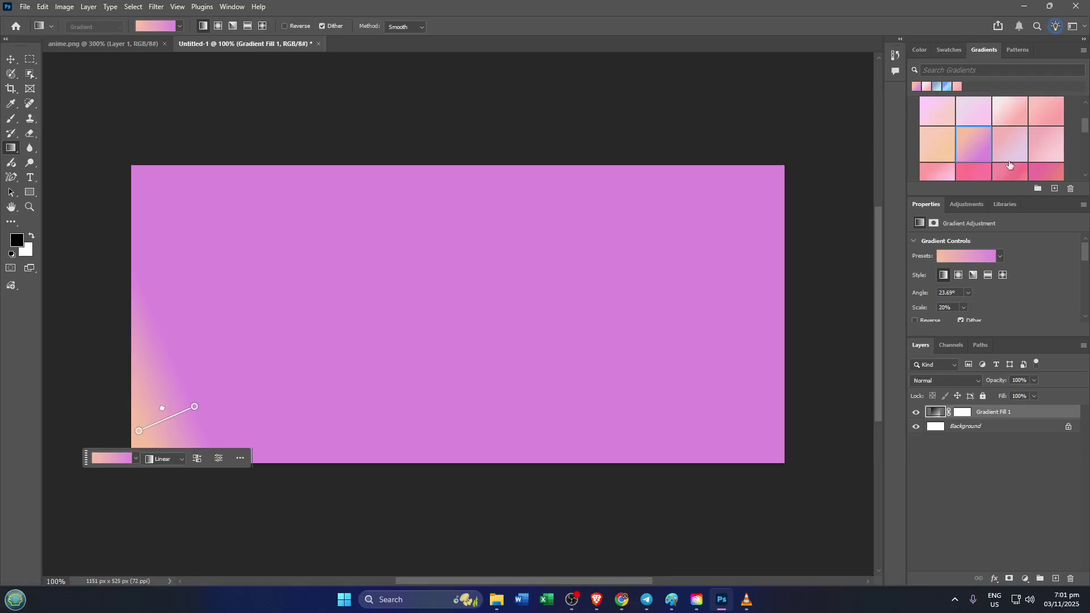
{"action": "scroll", "coordinate": [1010, 165], "scroll_direction": "down", "scroll_amount": 2}
{"action": "scroll", "coordinate": [997, 164], "scroll_direction": "down", "scroll_amount": 1}
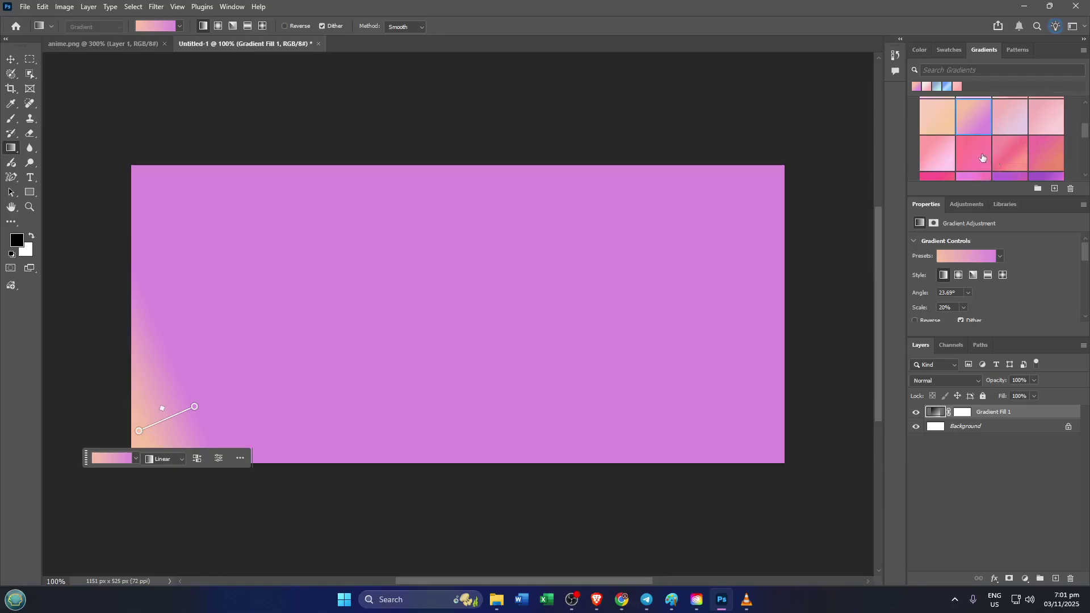
{"action": "scroll", "coordinate": [1010, 161], "scroll_direction": "down", "scroll_amount": 1}
{"action": "scroll", "coordinate": [1010, 161], "scroll_direction": "down", "scroll_amount": 1}
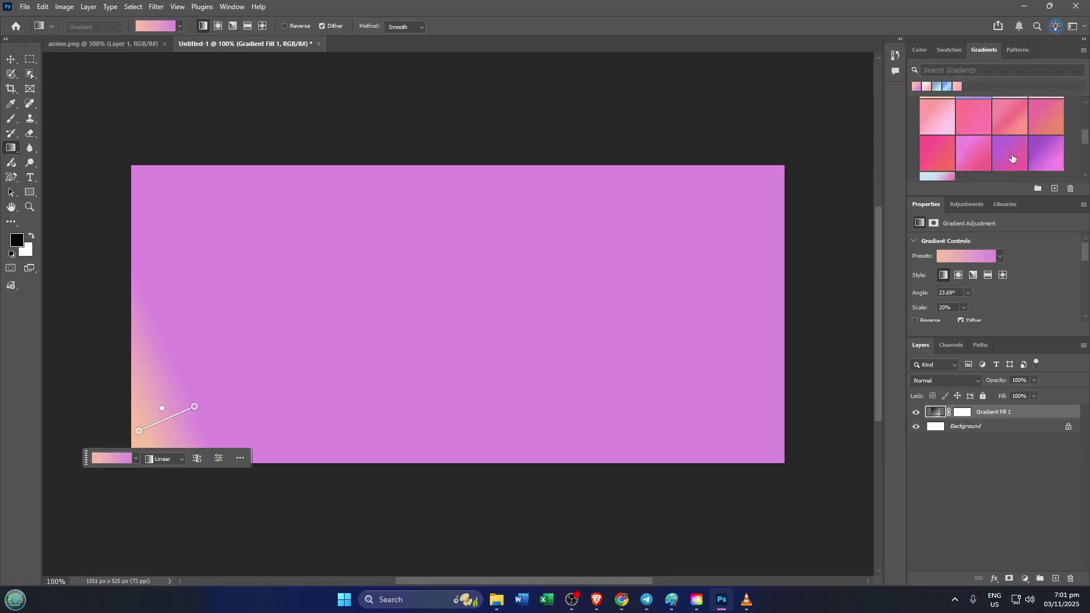